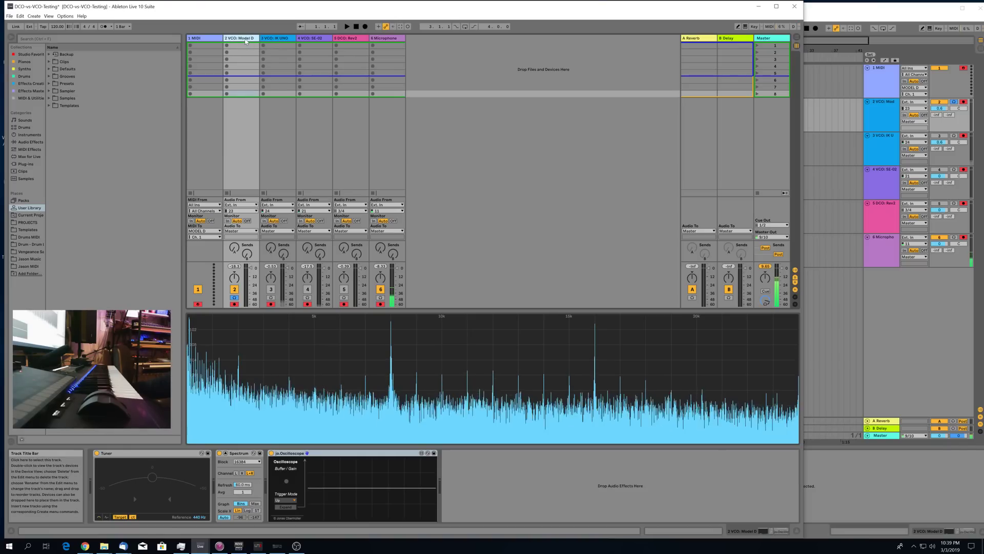
pyautogui.click(348, 39)
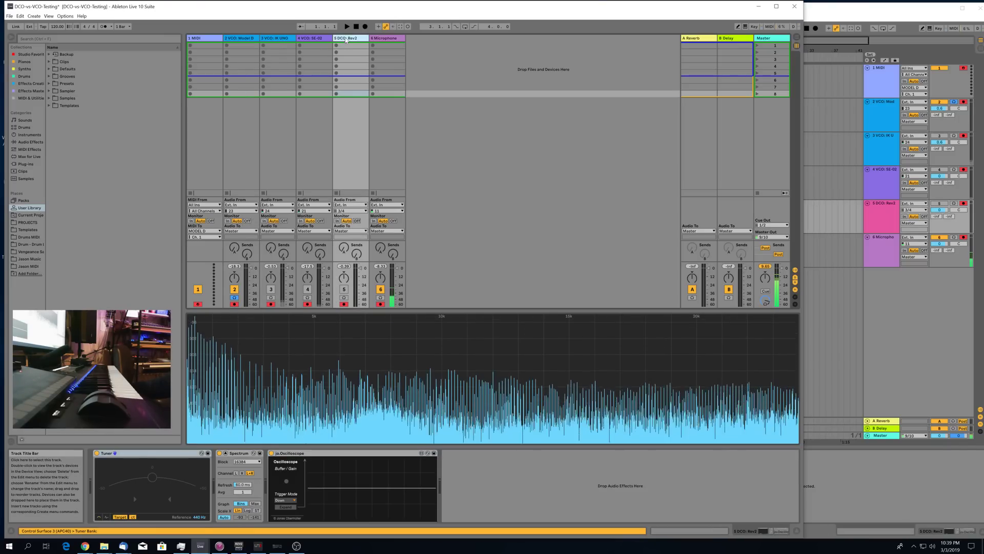
pyautogui.click(237, 41)
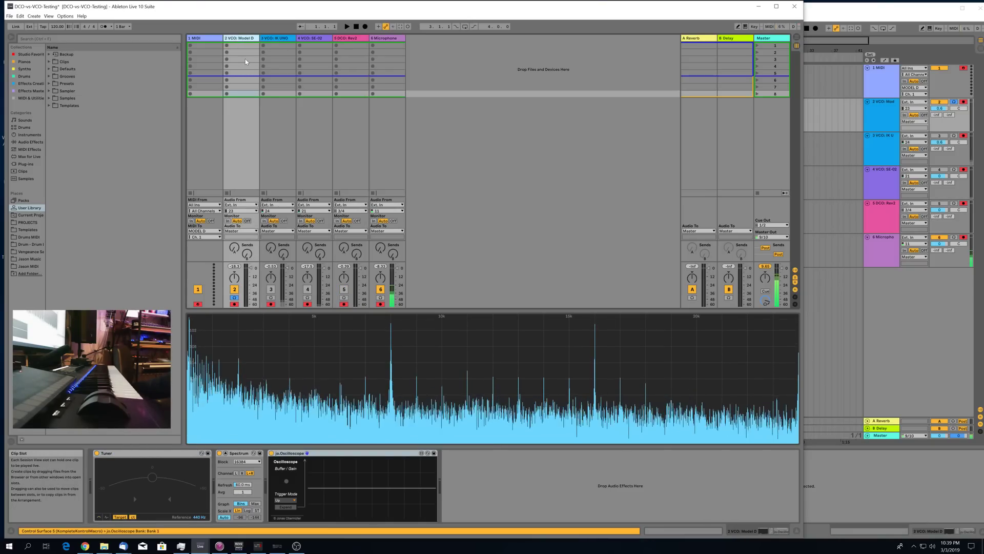
pyautogui.click(282, 38)
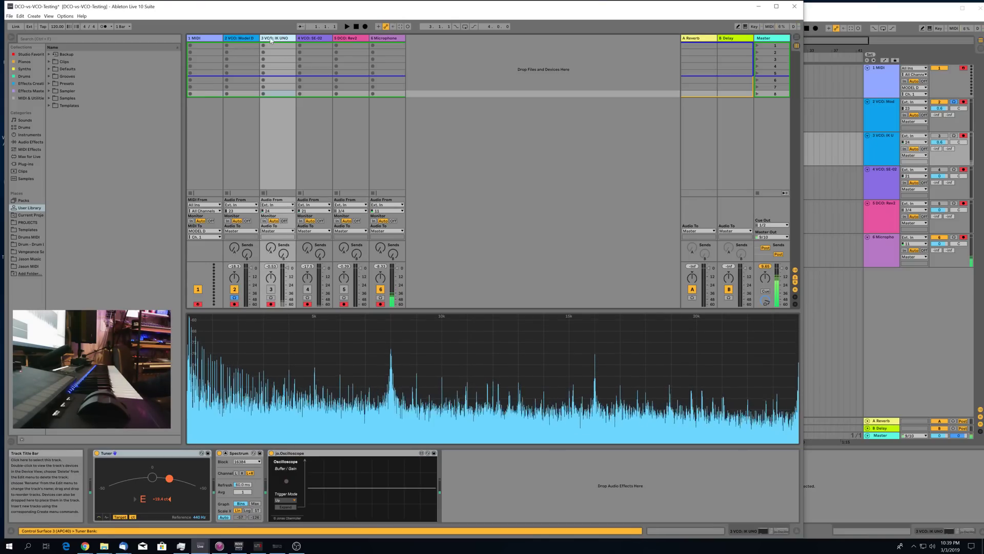
pyautogui.click(317, 39)
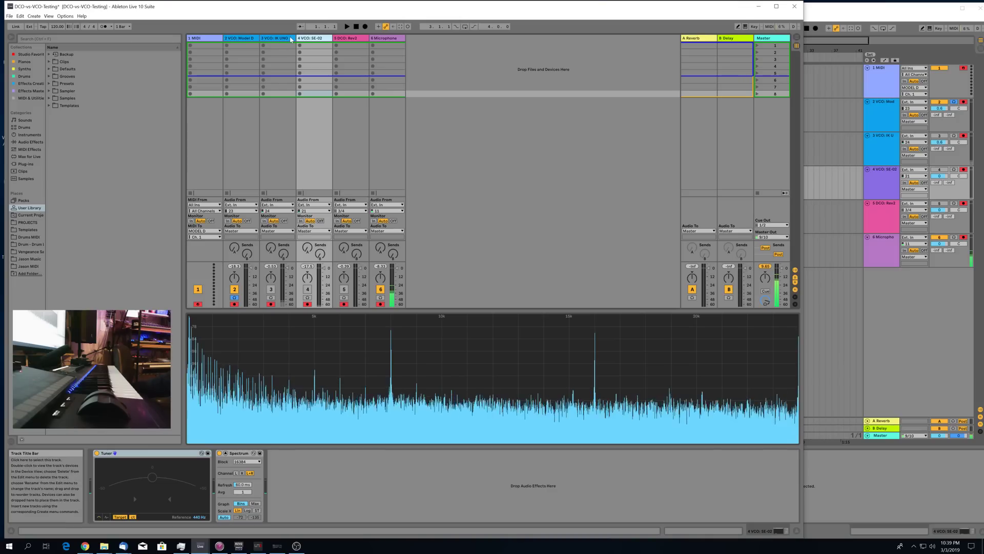
pyautogui.click(351, 38)
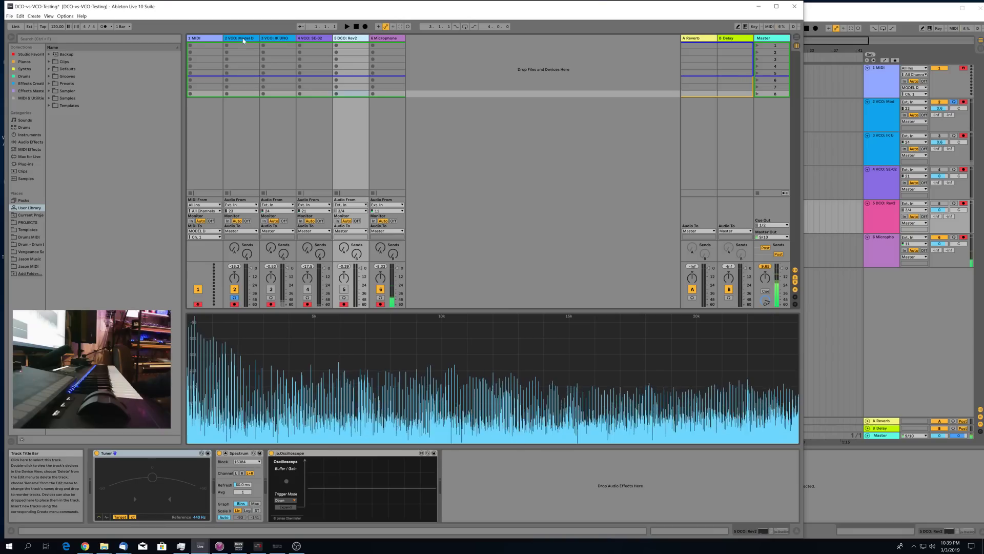
# Select the 2 VCO: Model D track so its Tuner, Spectrum and Oscilloscope show.
pyautogui.click(245, 39)
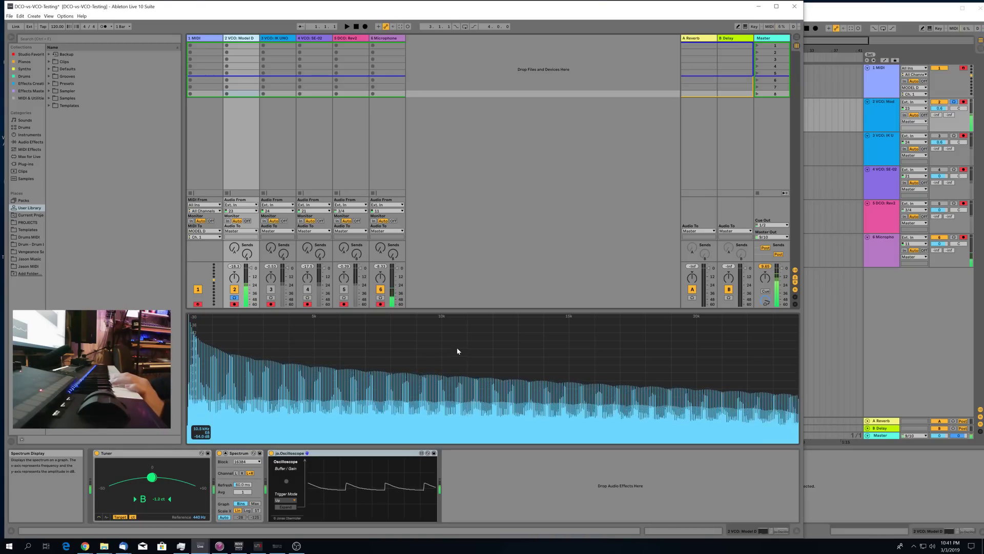
# Mute Model D, activate and solo the IK UNO track to audition its spectrum, then deactivate it.
pyautogui.click(235, 290)
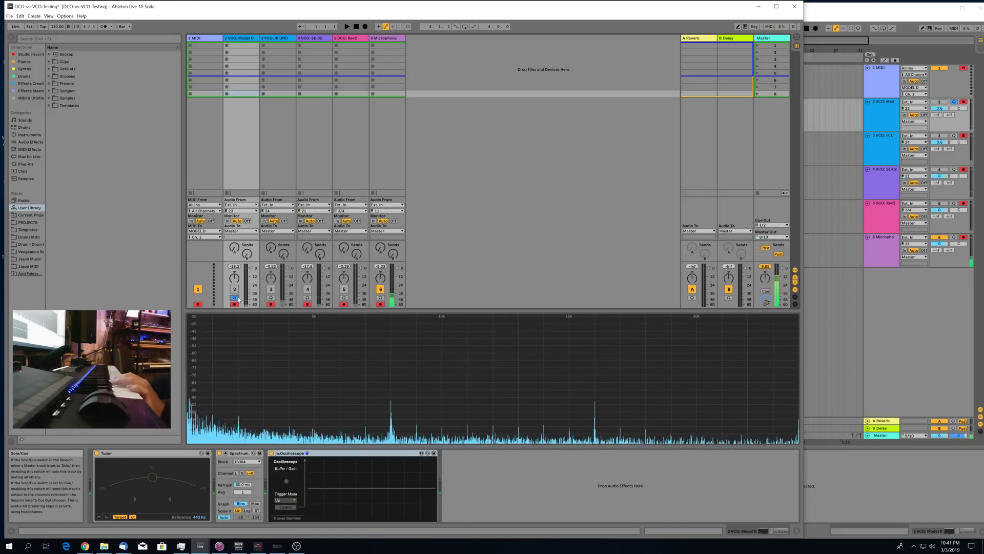
pyautogui.click(287, 79)
pyautogui.click(271, 289)
pyautogui.click(271, 297)
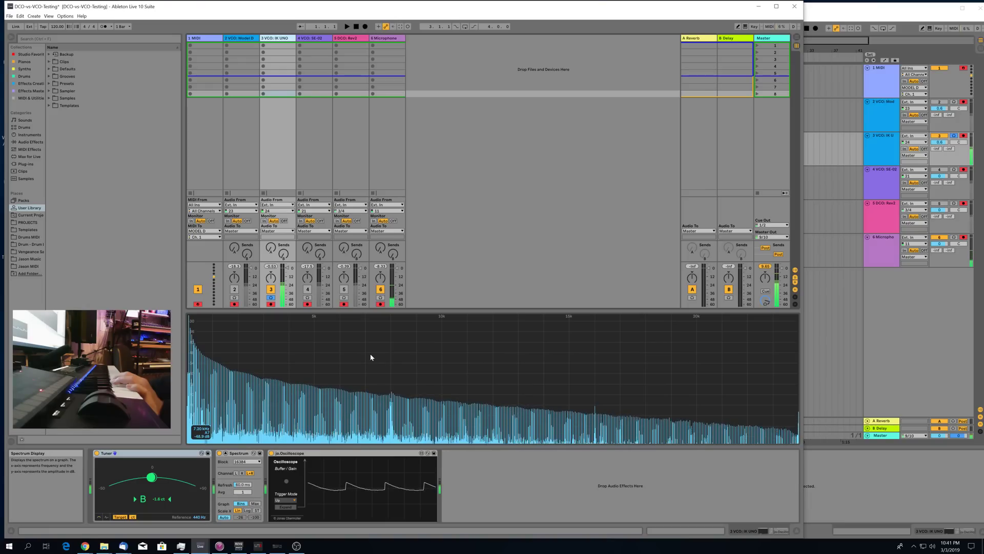
pyautogui.click(270, 289)
# Activate and solo the 4 VCO: SE-02 track, watch its B-note spectrum, then deactivate it.
pyautogui.click(307, 289)
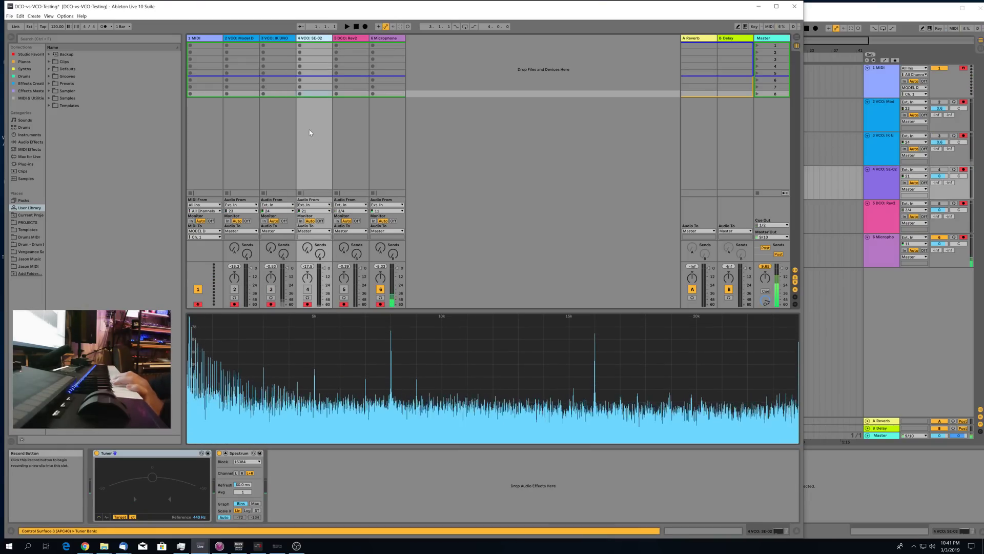
pyautogui.click(307, 289)
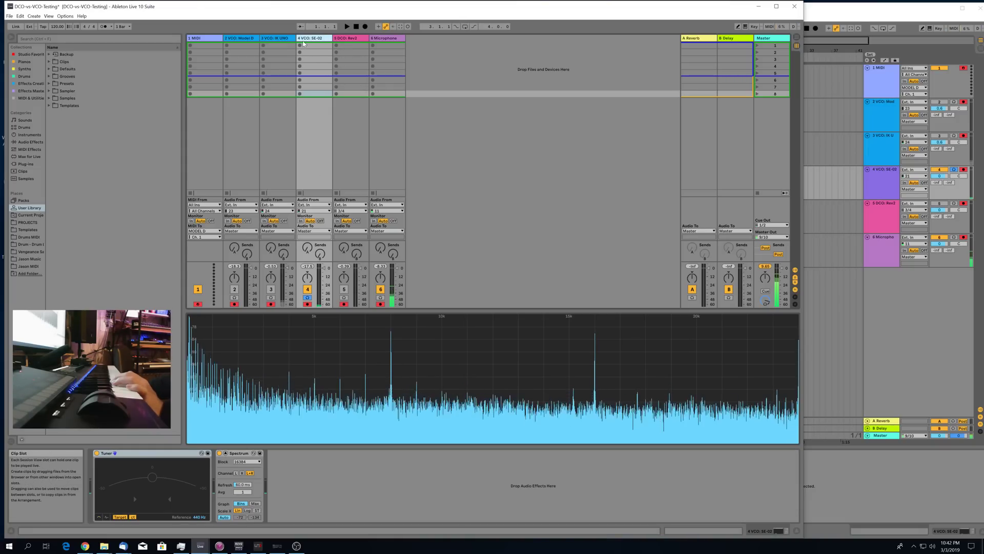
pyautogui.moveTo(348, 409)
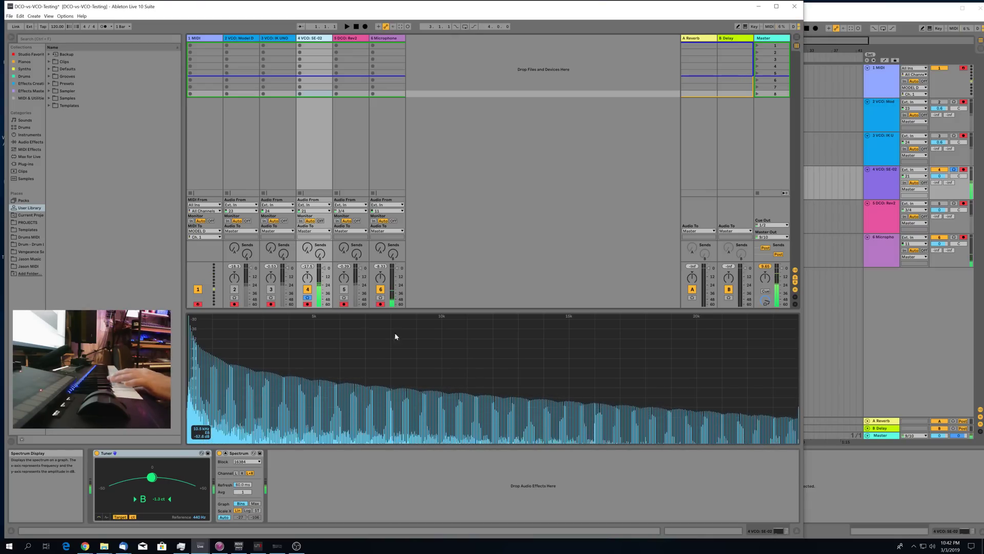
pyautogui.click(309, 289)
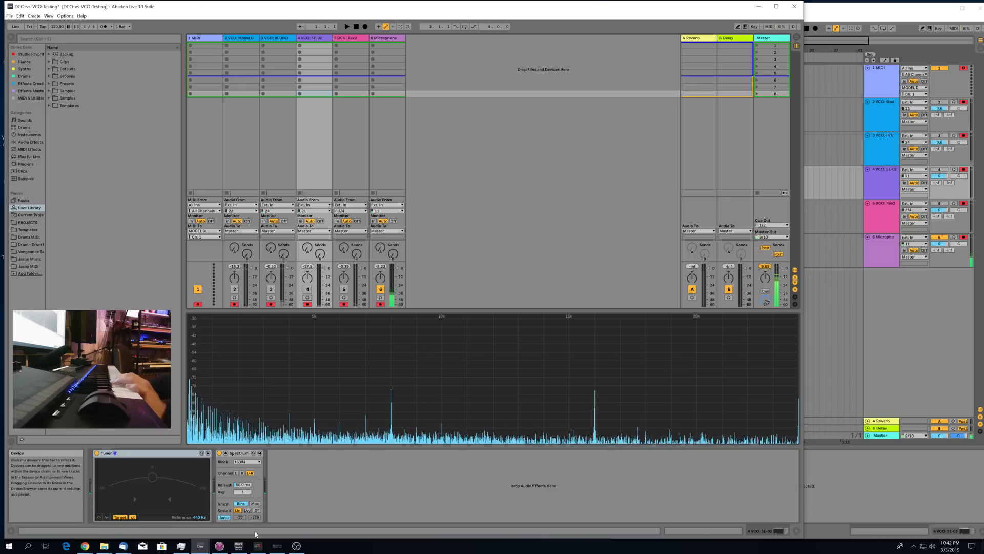
# Glance at the REV2 SoundEditor, return to Live and select the 5 DCO: Rev2 track.
pyautogui.click(239, 546)
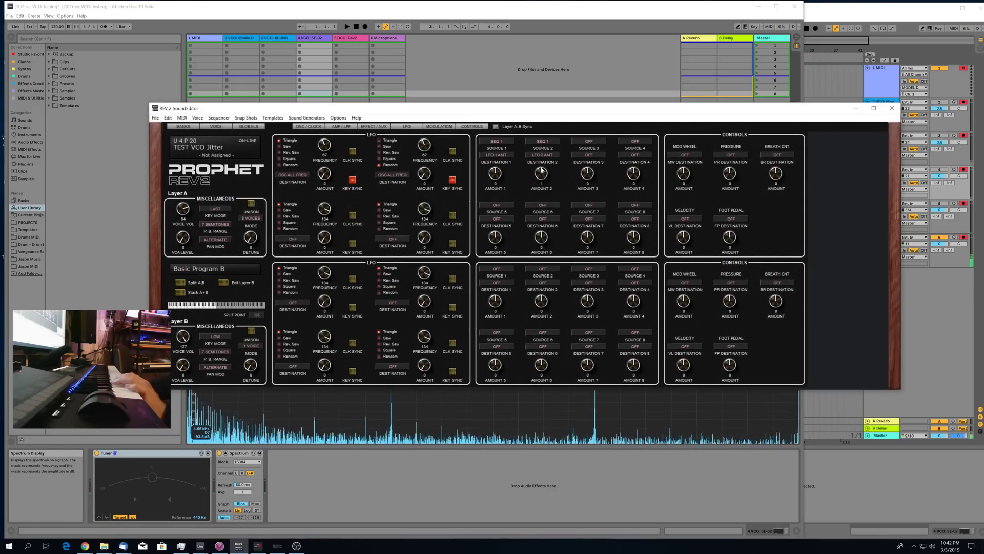
pyautogui.click(361, 43)
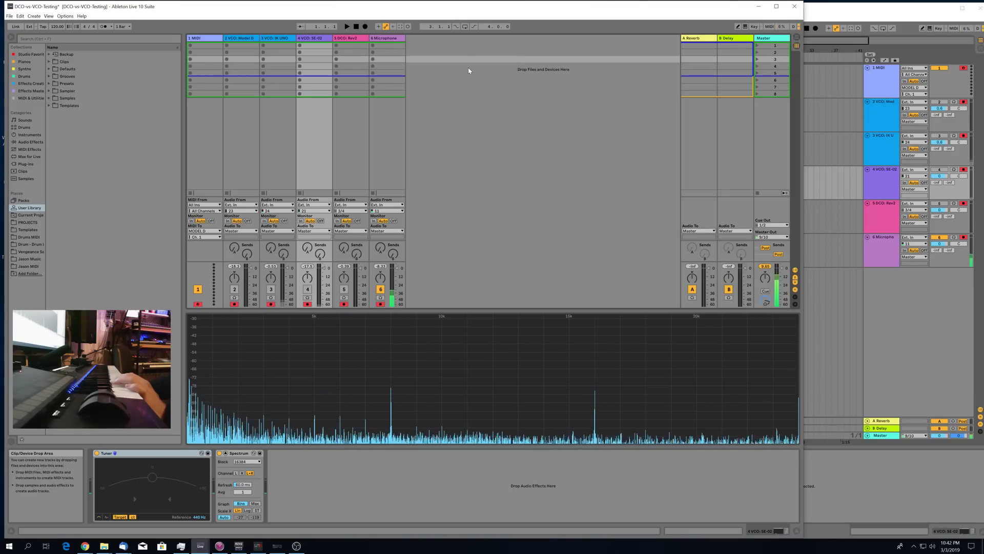
pyautogui.click(361, 42)
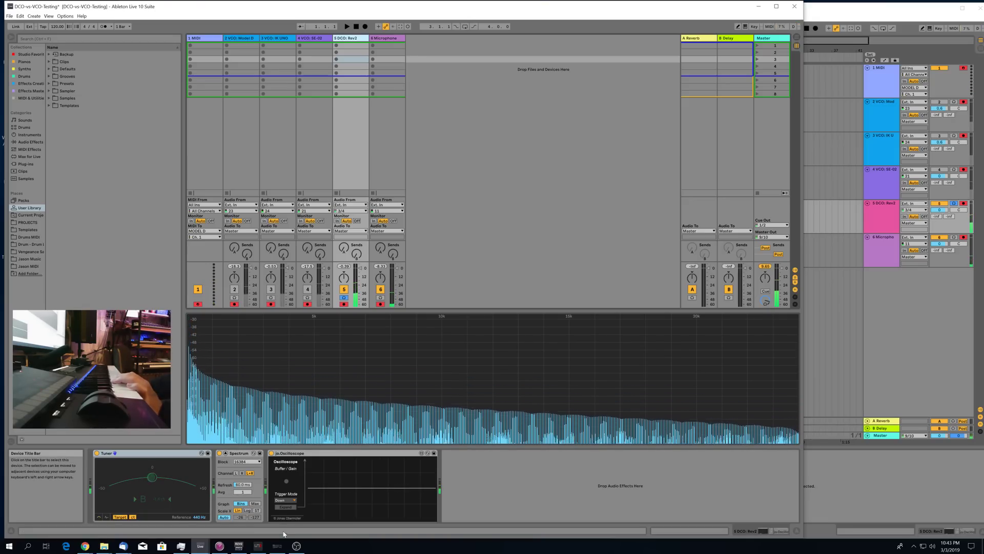
pyautogui.click(239, 545)
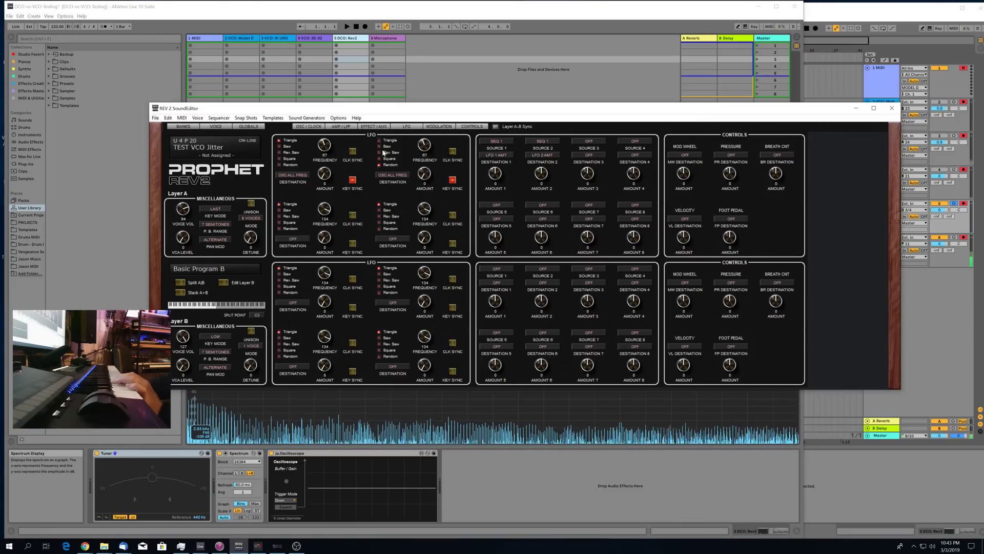
pyautogui.moveTo(525, 111); pyautogui.dragTo(501, 117)
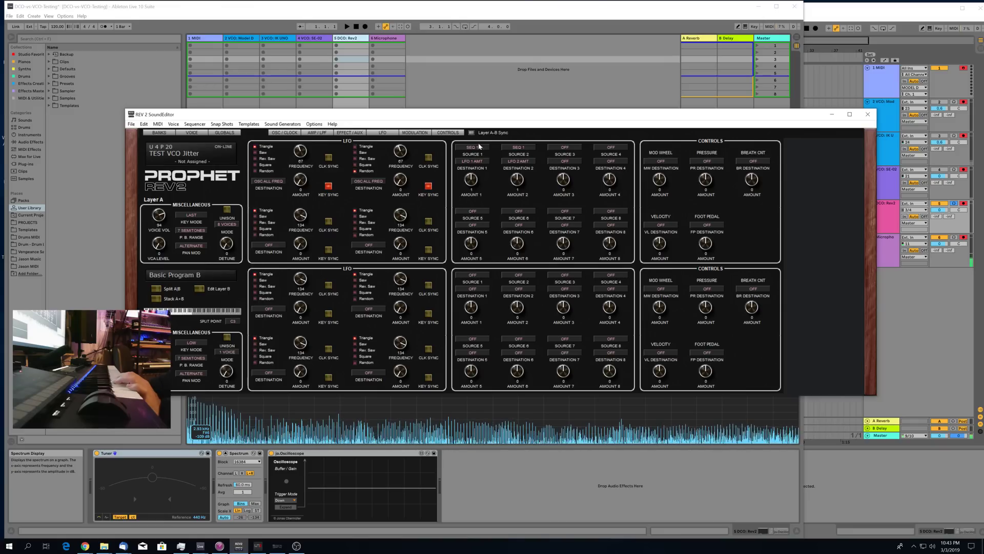
pyautogui.click(831, 114)
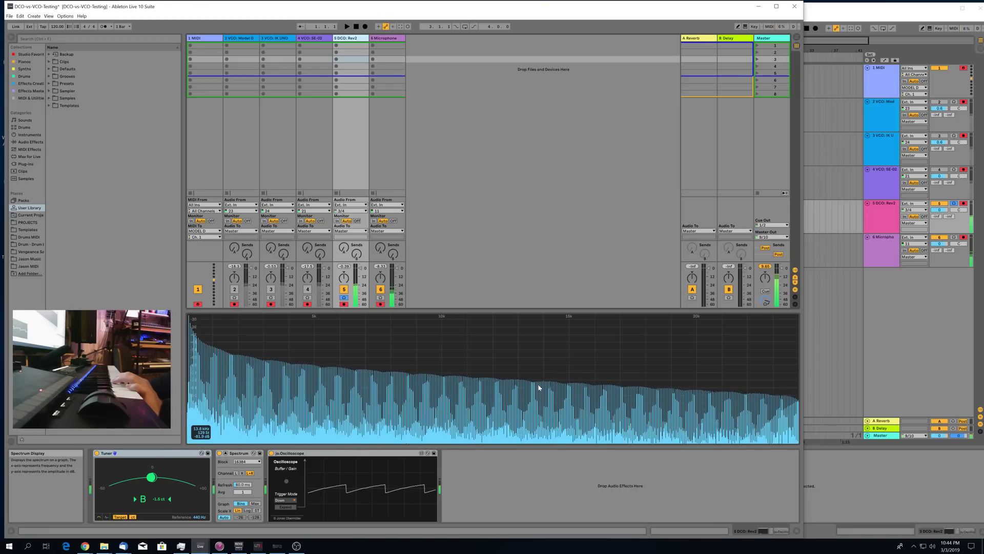
# Compare spectra across the SE-02, IK UNO and Model D tracks, ending on DCO: Rev2.
pyautogui.click(308, 39)
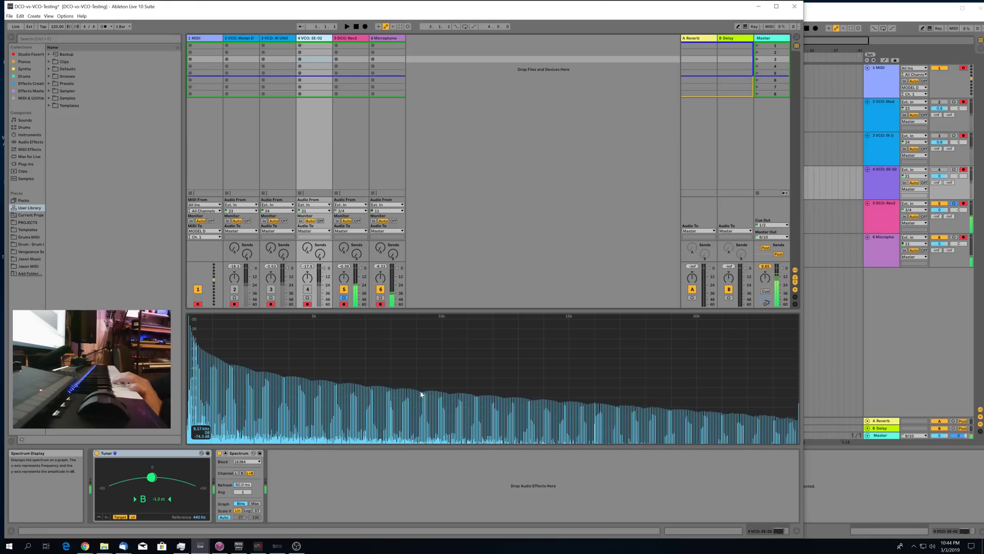
pyautogui.press('Left')
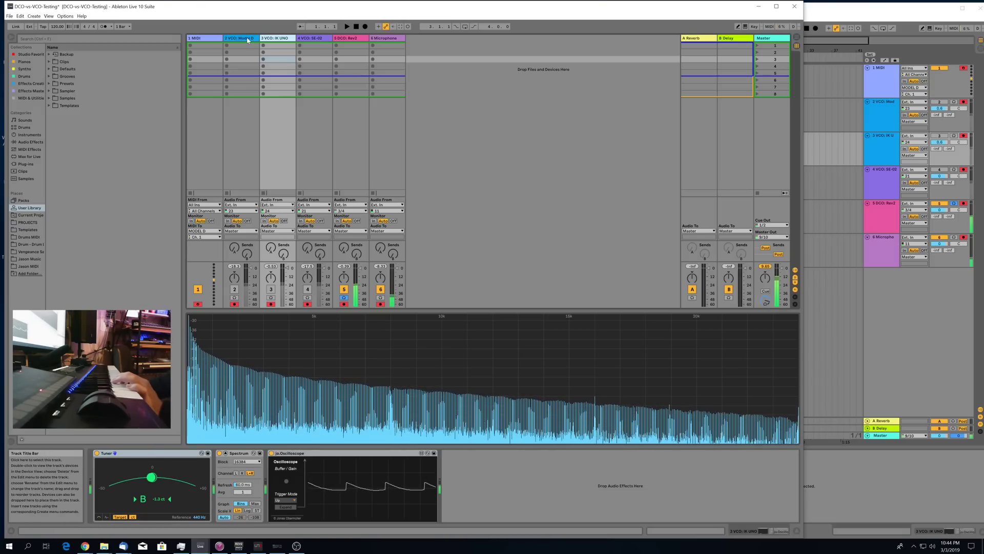
pyautogui.click(254, 58)
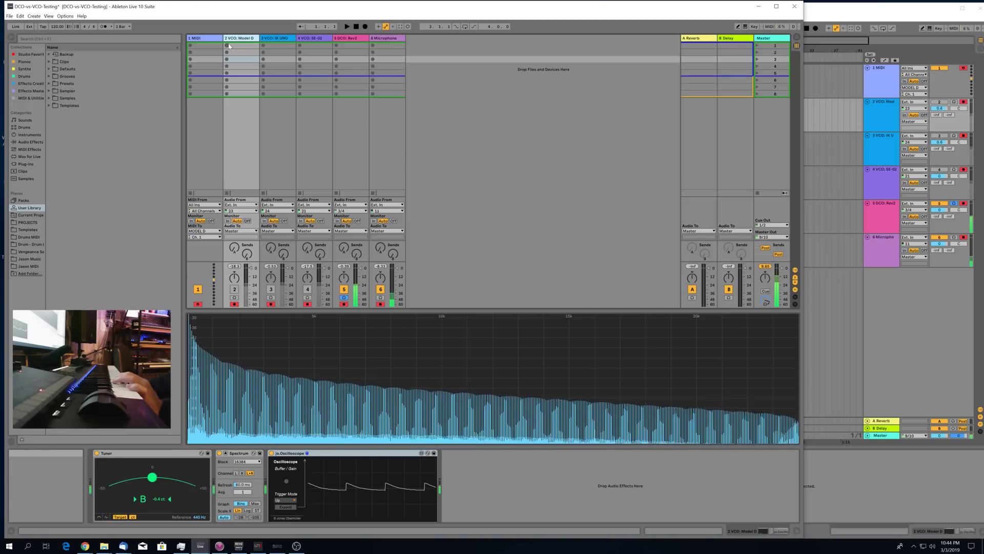
pyautogui.click(283, 39)
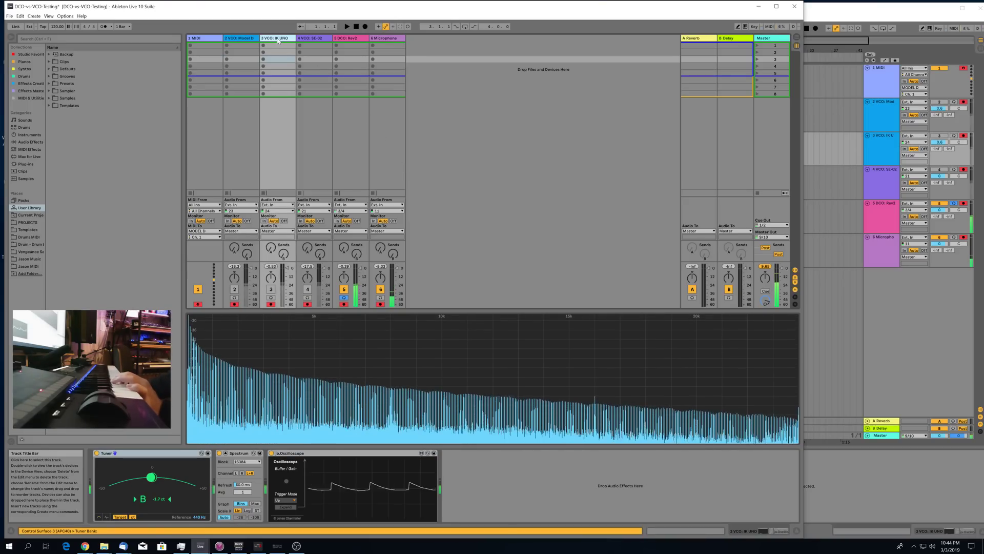
pyautogui.click(320, 39)
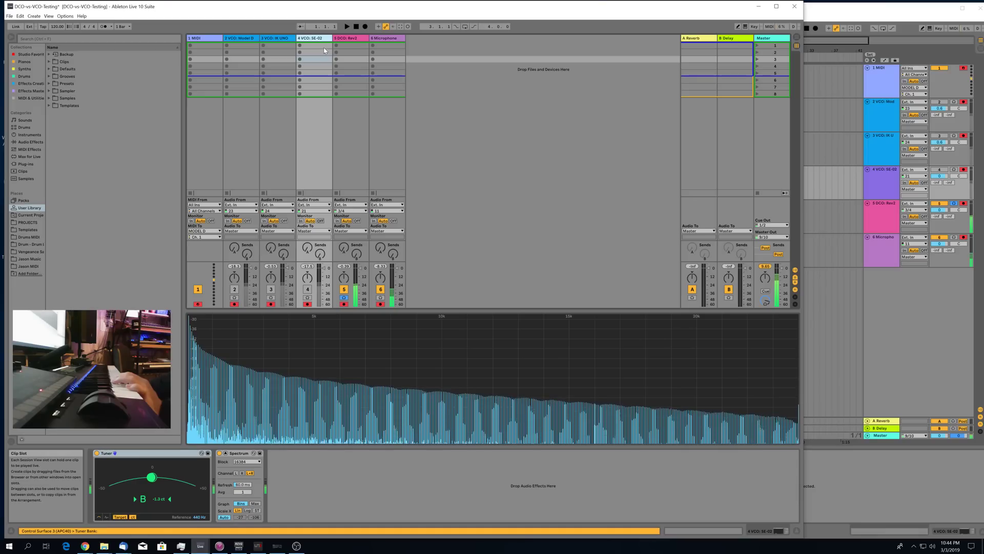
pyautogui.click(347, 38)
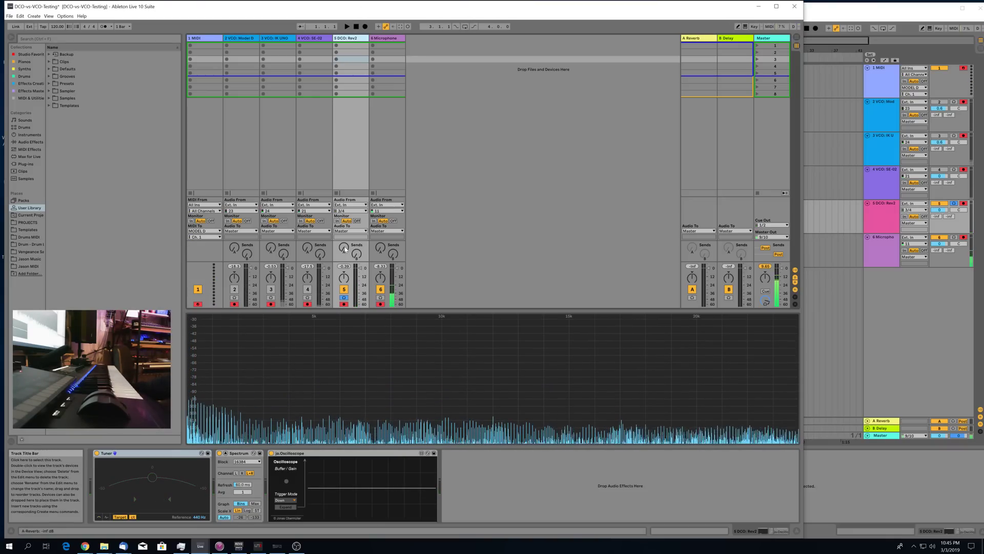
pyautogui.click(238, 545)
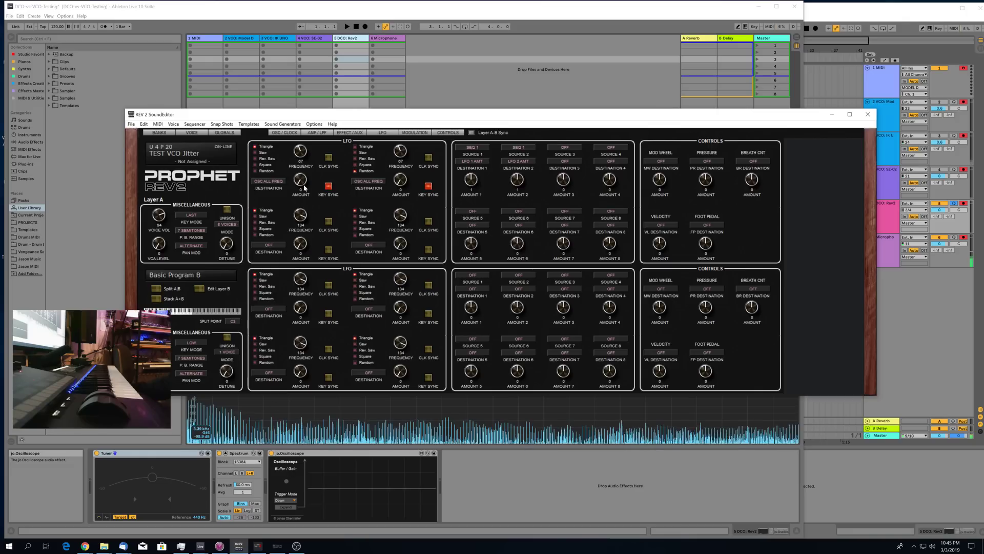
pyautogui.moveTo(375, 111); pyautogui.dragTo(358, 73)
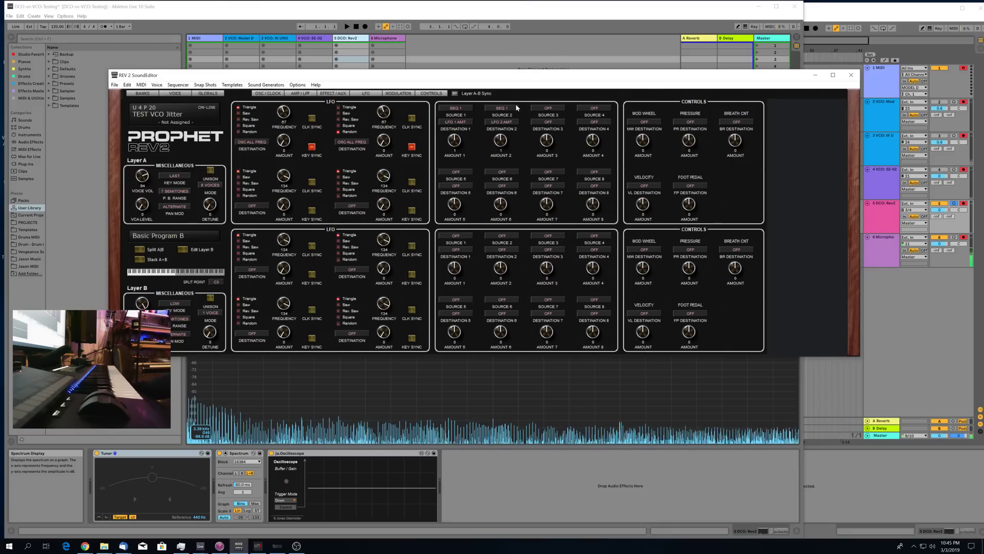
pyautogui.click(557, 124)
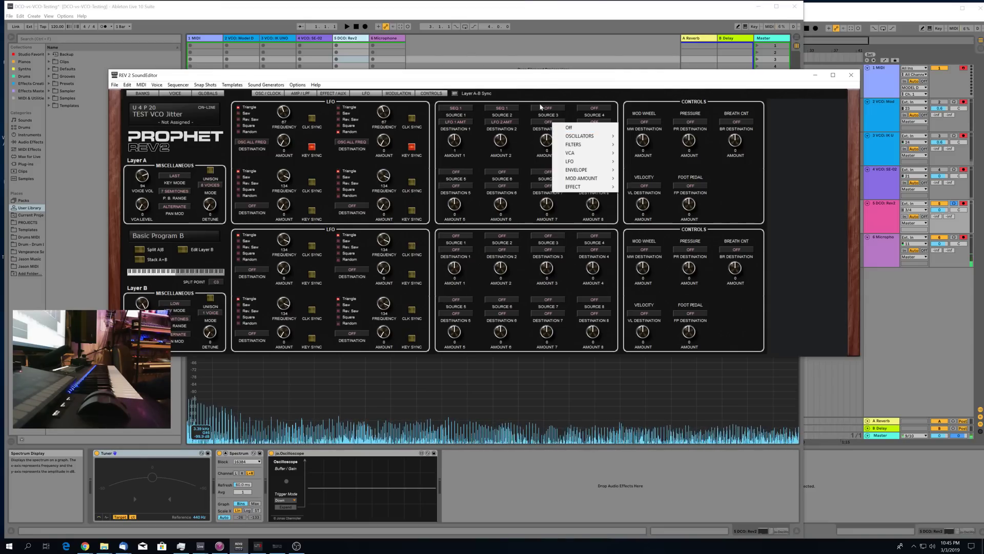
pyautogui.moveTo(603, 136)
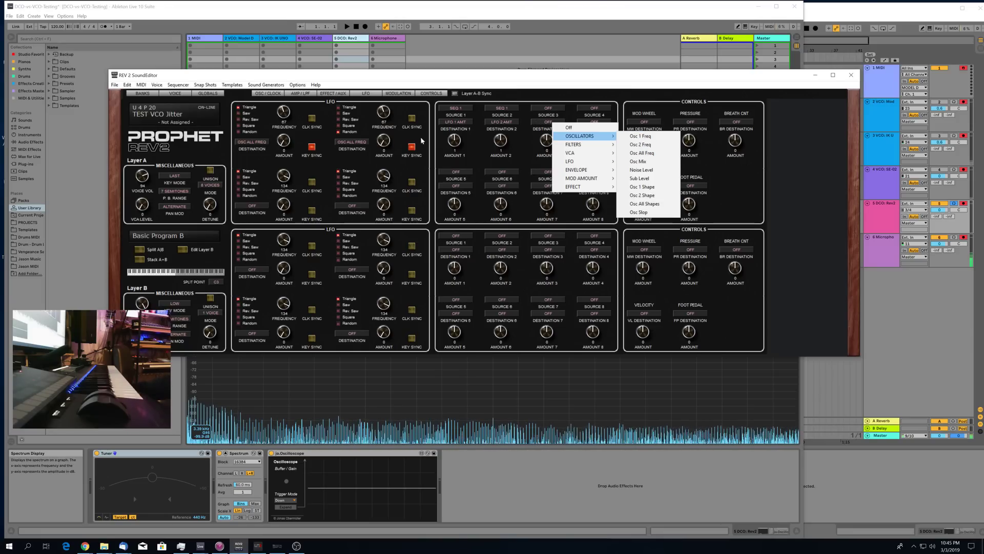
pyautogui.moveTo(451, 76); pyautogui.dragTo(474, 107)
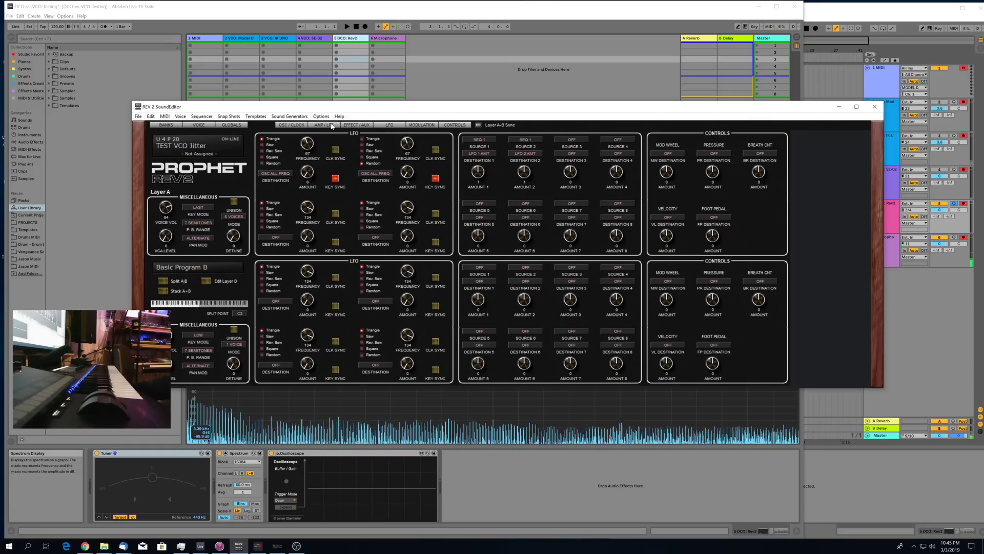
# Show the OSC/CLOCK page and open the Layer A gated sequencer step editor.
pyautogui.click(303, 126)
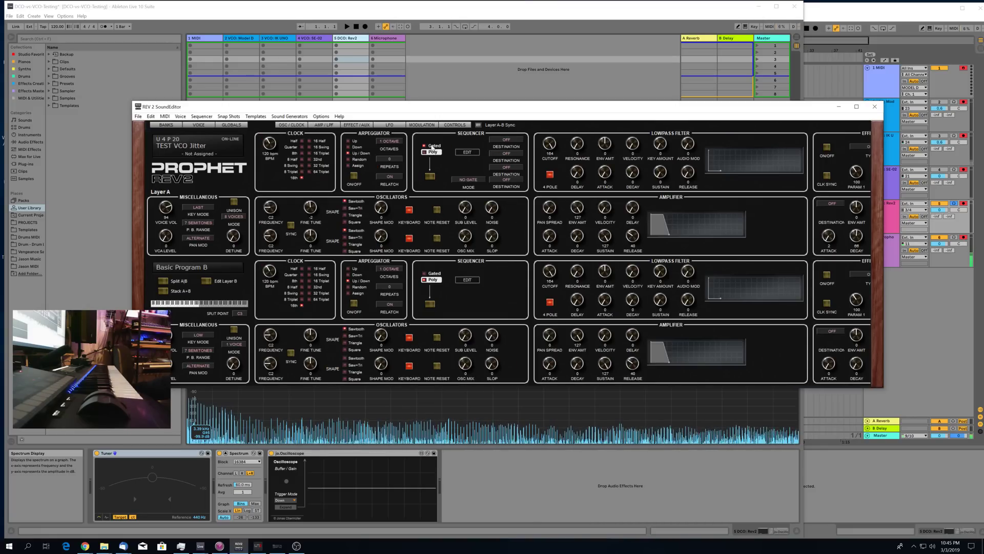
pyautogui.click(468, 153)
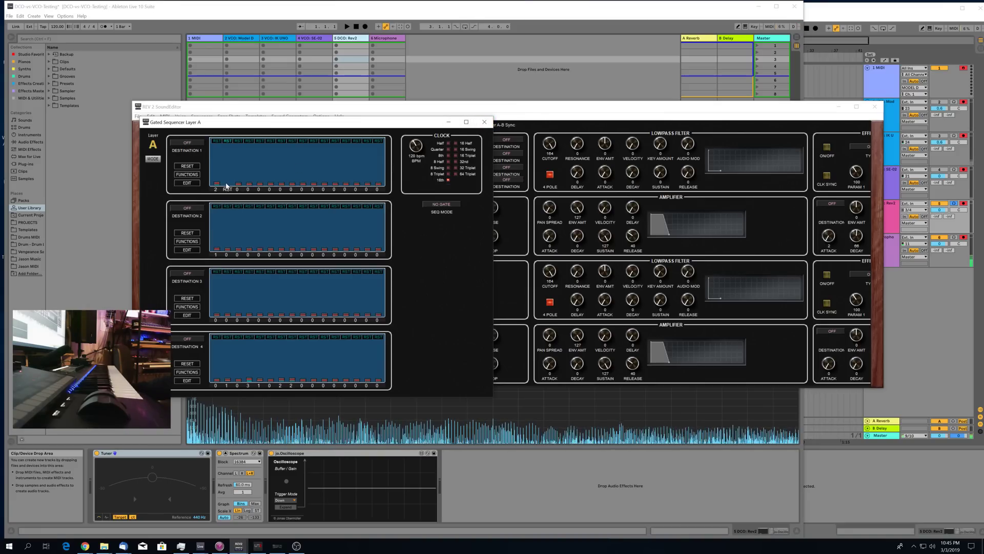
# Close the sequencer editor and show the LFO panels beside the modulation matrix.
pyautogui.click(484, 122)
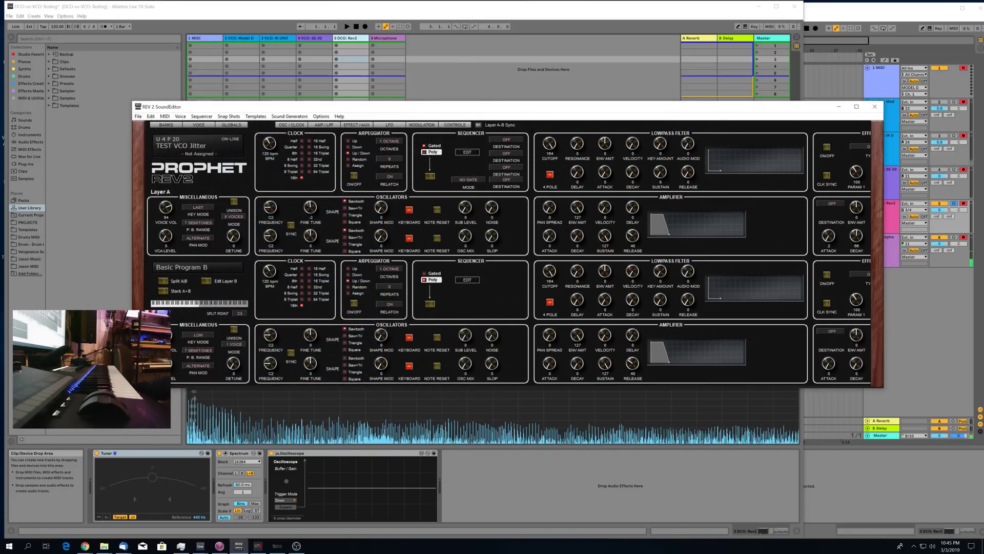
pyautogui.click(422, 126)
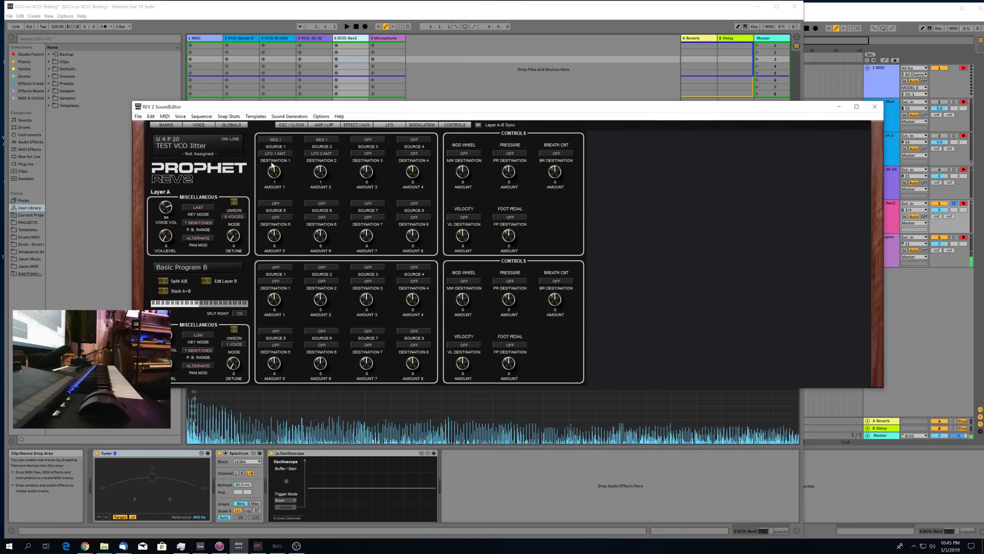
pyautogui.click(385, 125)
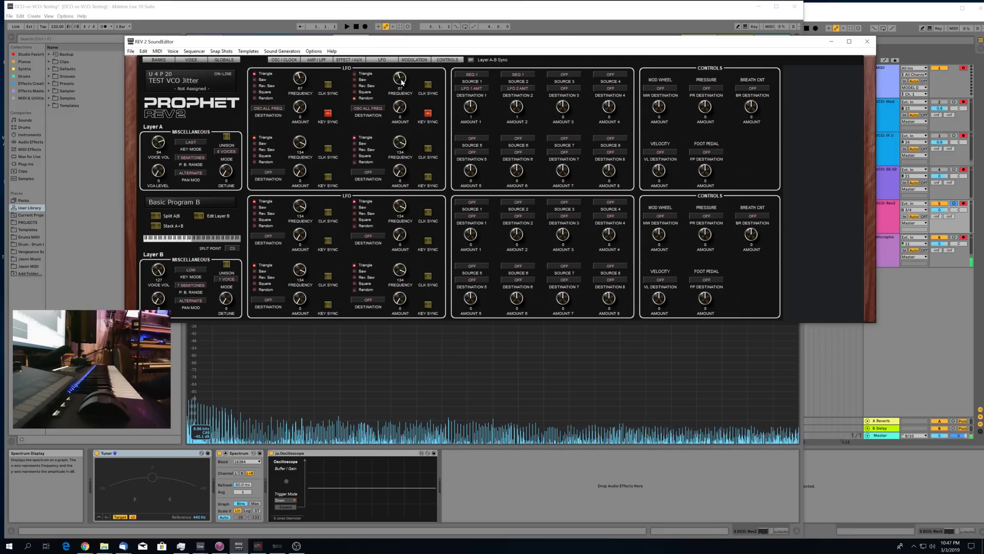
pyautogui.moveTo(339, 46); pyautogui.dragTo(360, 54)
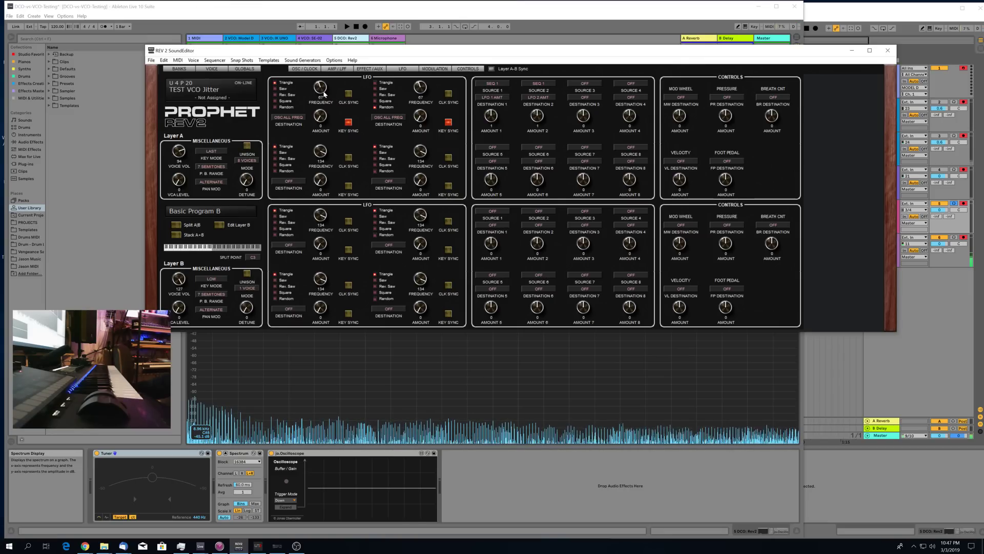
pyautogui.moveTo(324, 53); pyautogui.dragTo(357, 153)
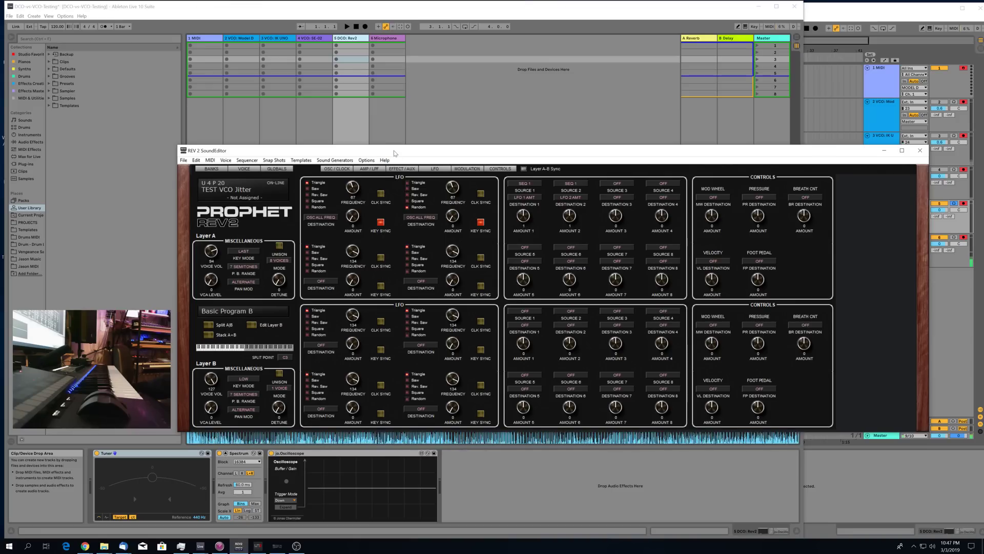
pyautogui.moveTo(394, 150); pyautogui.dragTo(360, 85)
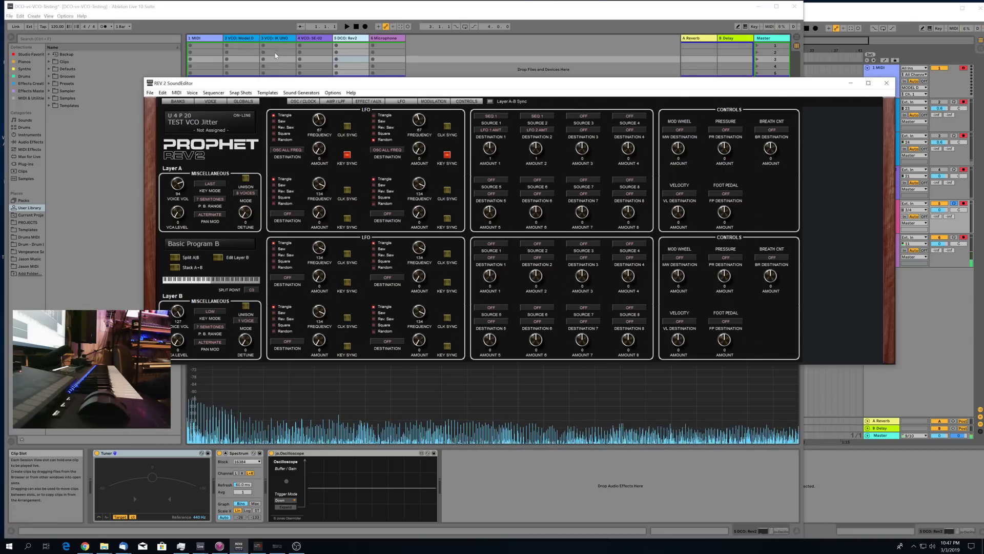
pyautogui.moveTo(313, 85)
pyautogui.mouseDown()
pyautogui.moveTo(290, 86)
pyautogui.moveTo(302, 84)
pyautogui.mouseUp()
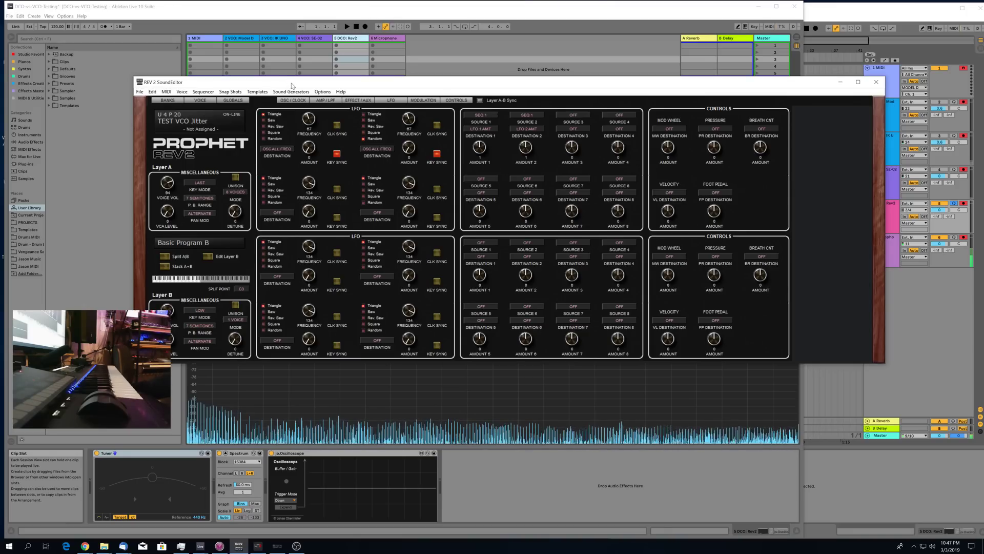
pyautogui.moveTo(292, 86); pyautogui.dragTo(309, 49)
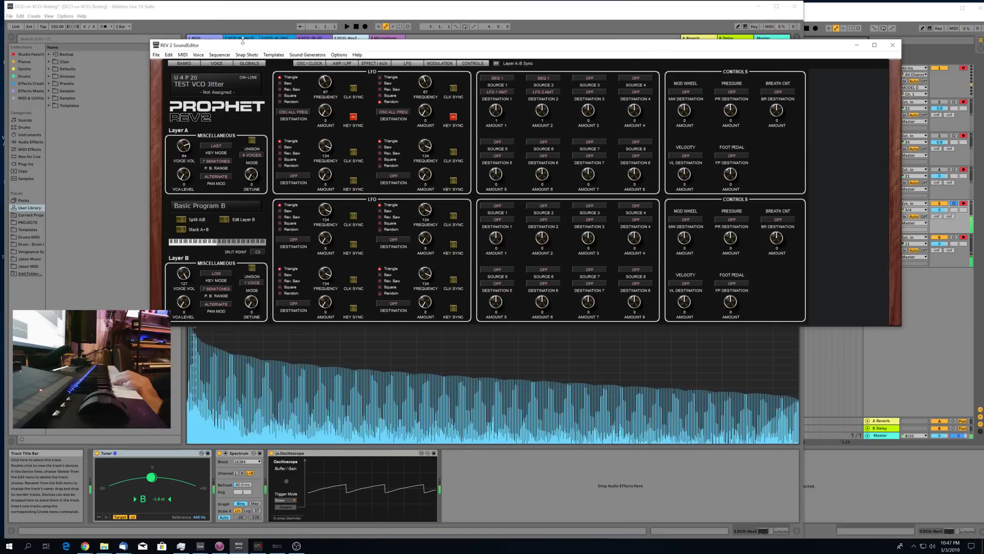
# Bring Ableton's mixer and spectrum view forward and minimize the screen-recording window.
pyautogui.click(458, 400)
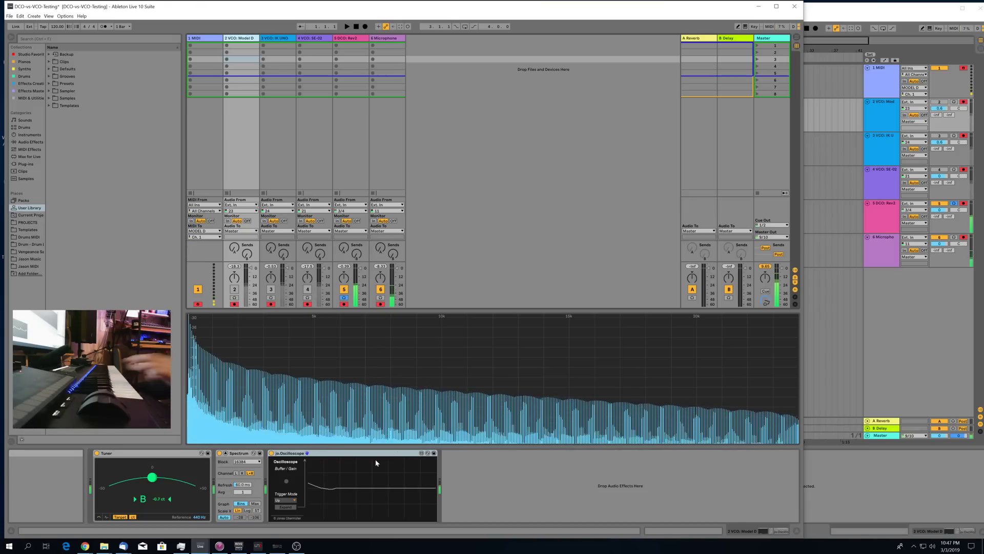
pyautogui.click(296, 545)
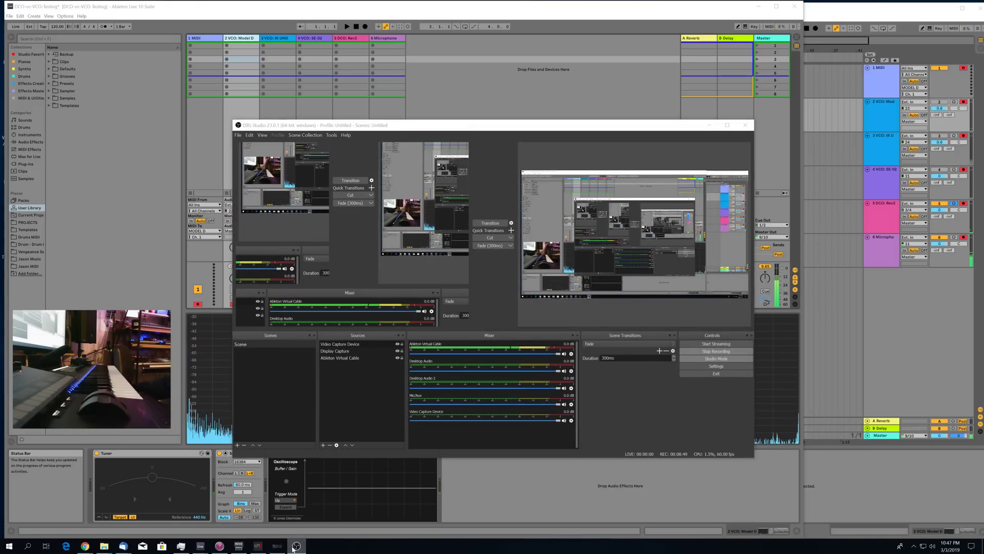
pyautogui.click(295, 546)
# Minimize the REV 2 SoundEditor and select the 5 DCO: Rev2 track's devices.
pyautogui.moveTo(238, 547)
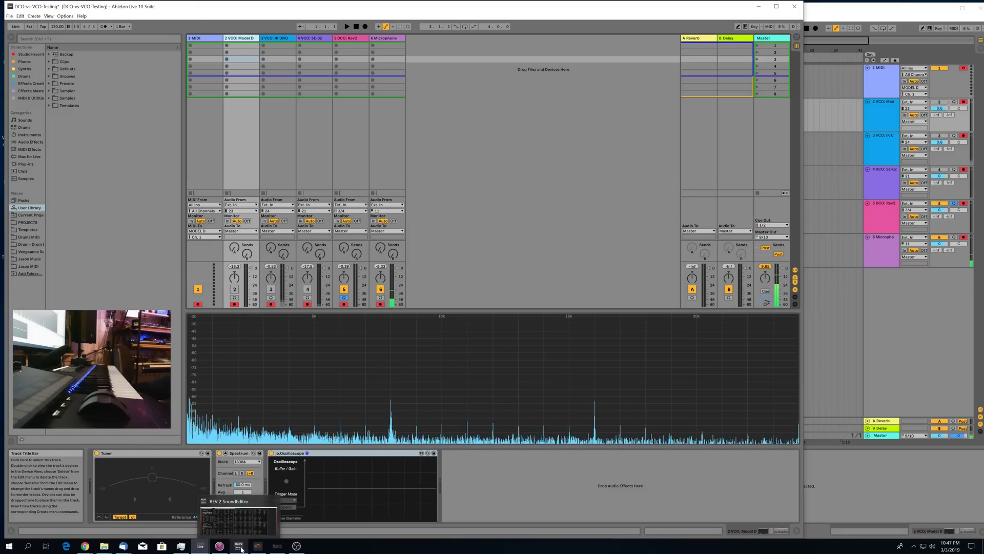
pyautogui.click(239, 547)
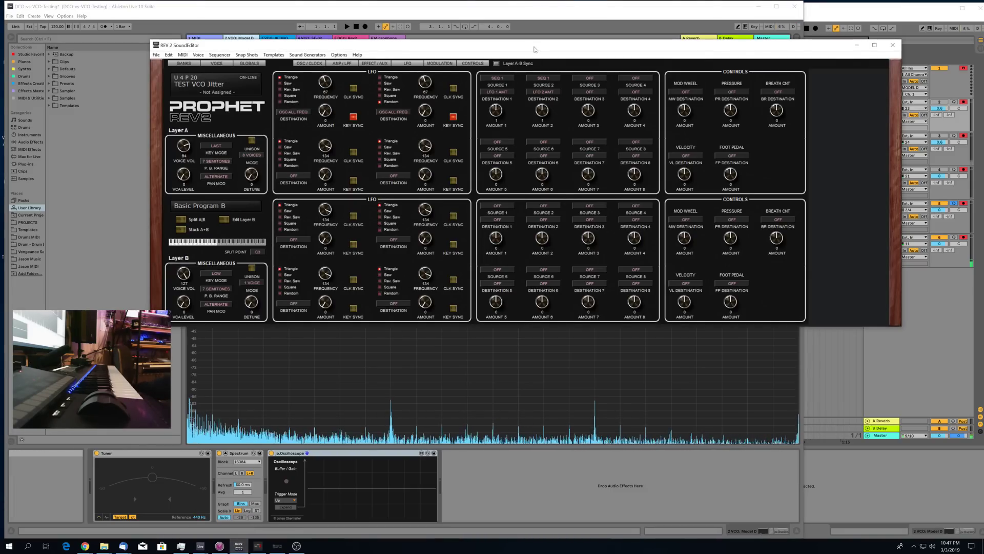
pyautogui.moveTo(528, 48); pyautogui.dragTo(533, 163)
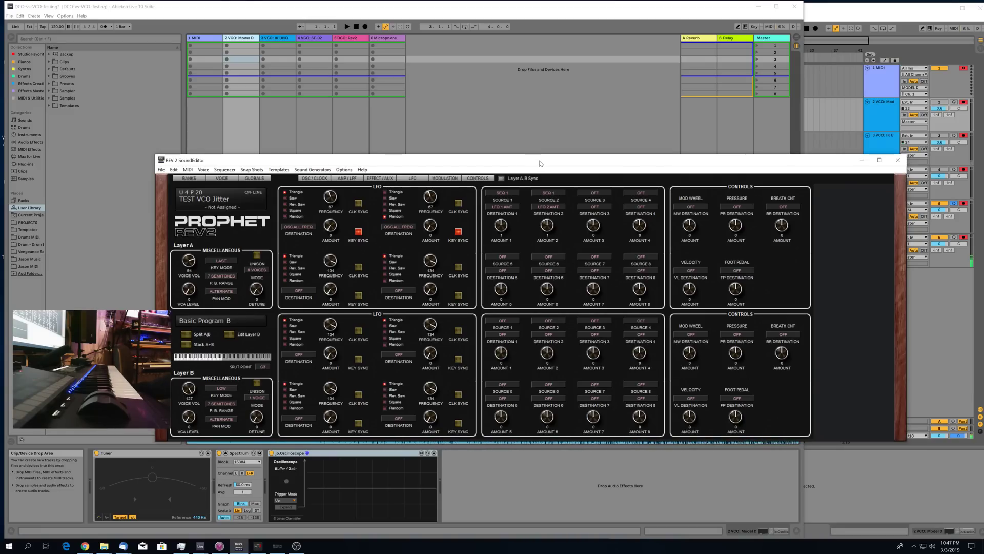
pyautogui.click(861, 161)
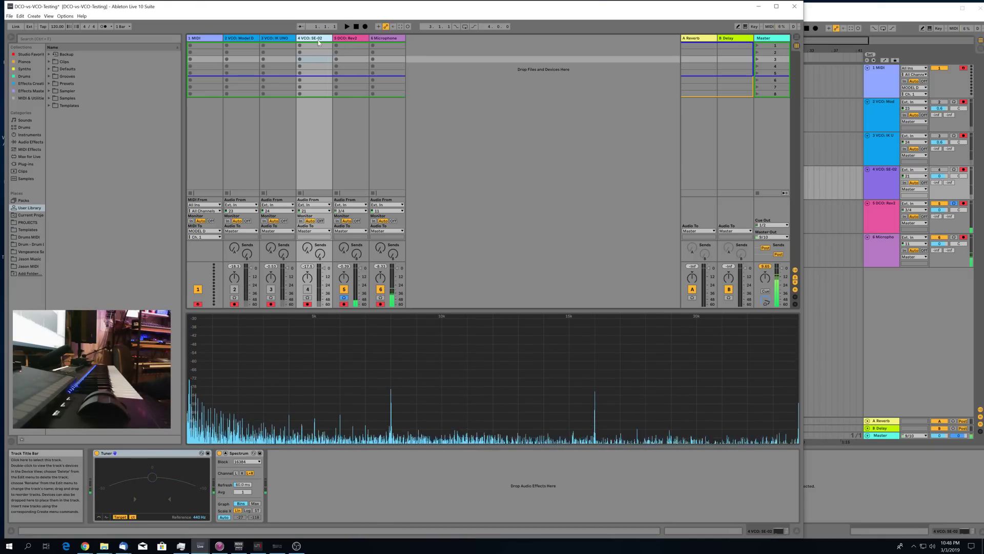
pyautogui.click(345, 38)
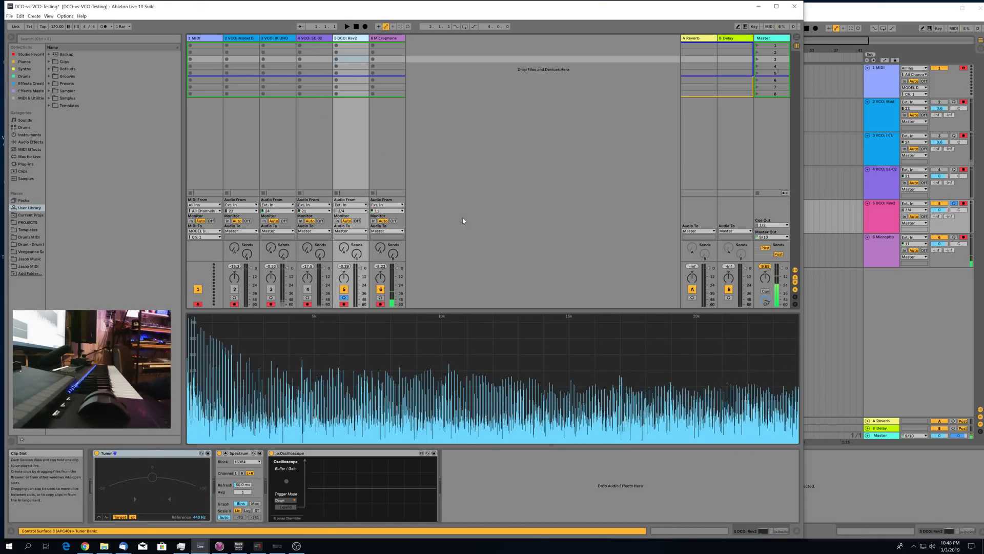